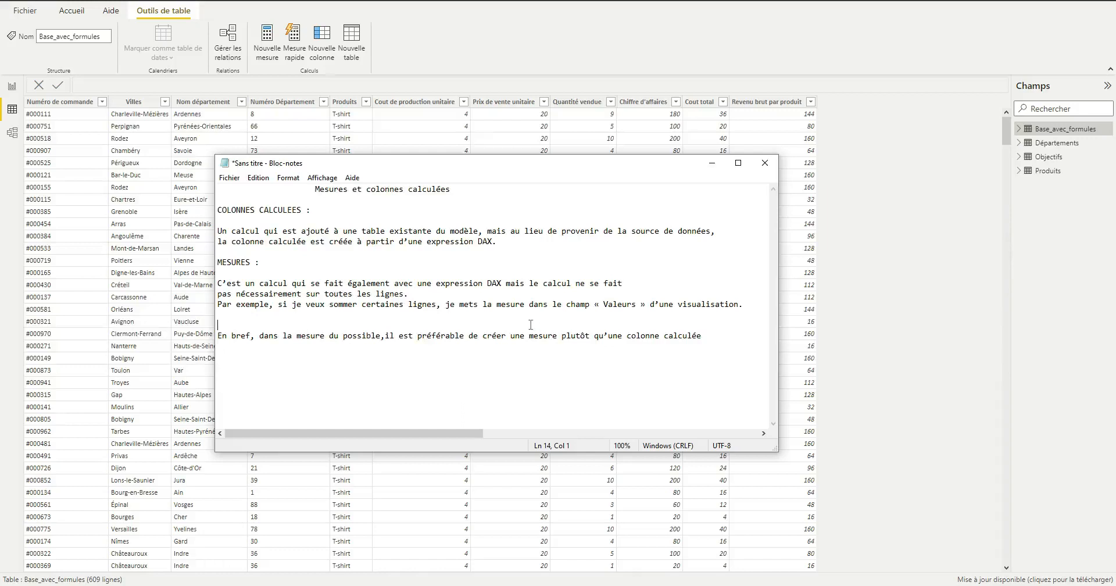
Step: Switch from the Notepad notes to the Base_avec_formules data table in Power BI Desktop
key(F5)
click(487, 283)
key(alt+Tab)
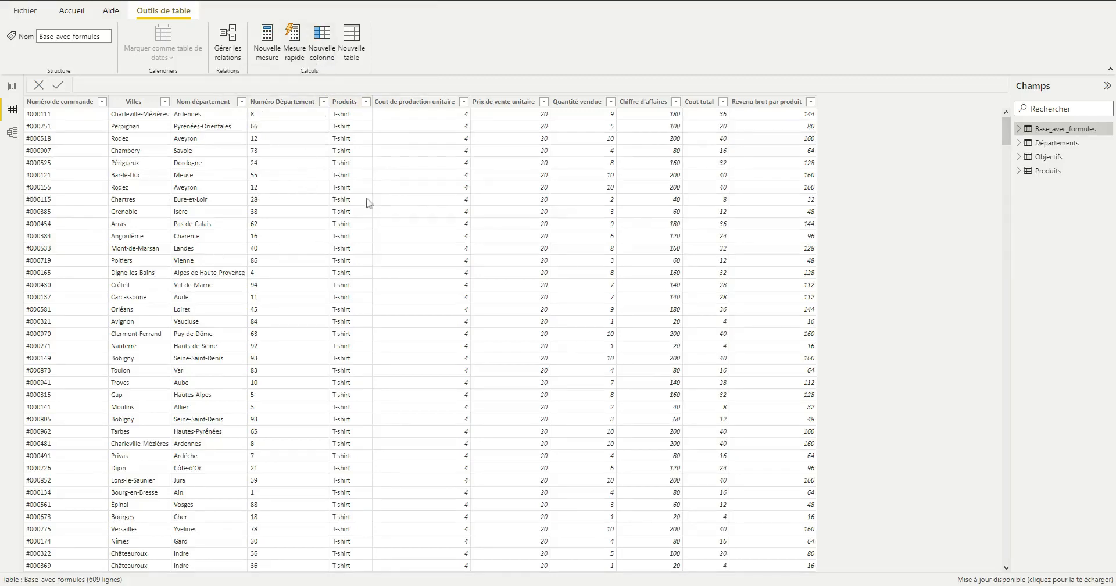
Step: Add a calculated column to Base_avec_formules named Département, starting its formula with [Nom département] & "-" &
click(322, 51)
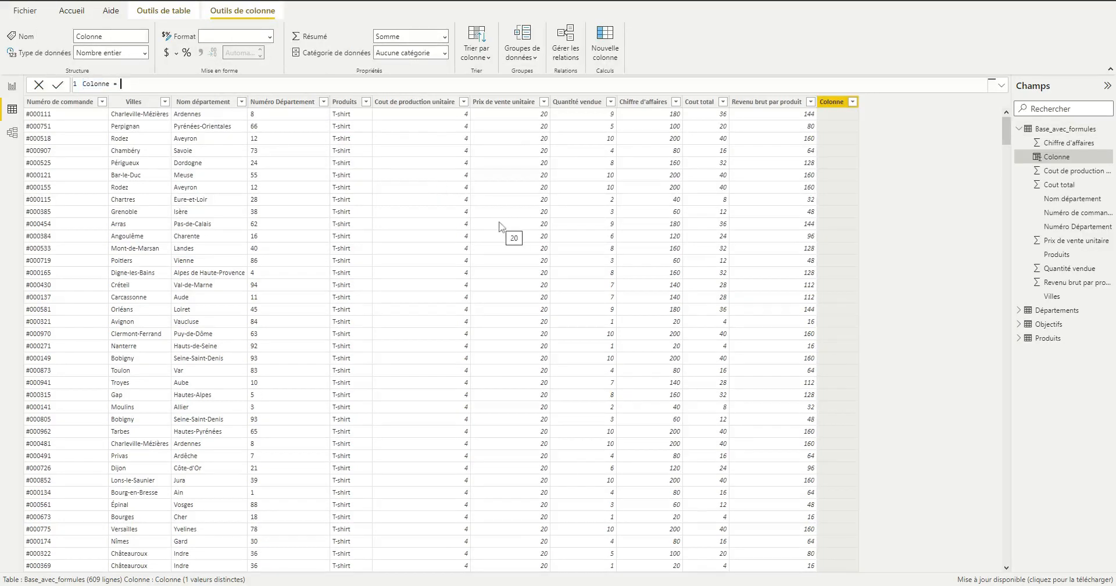
double_click(108, 83)
text(Département)
text([)
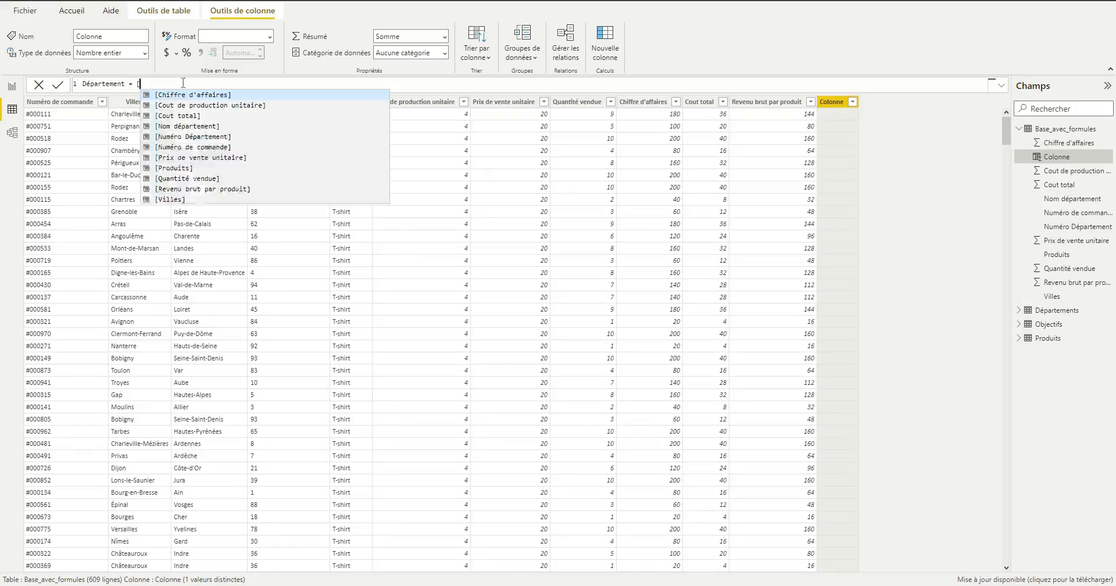
text(nom)
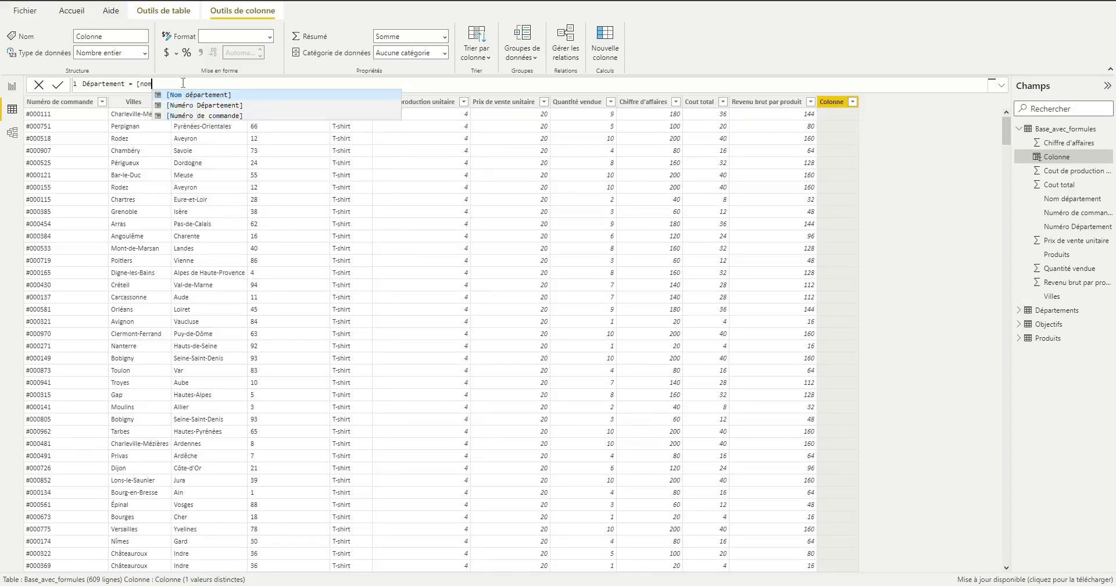
click(205, 93)
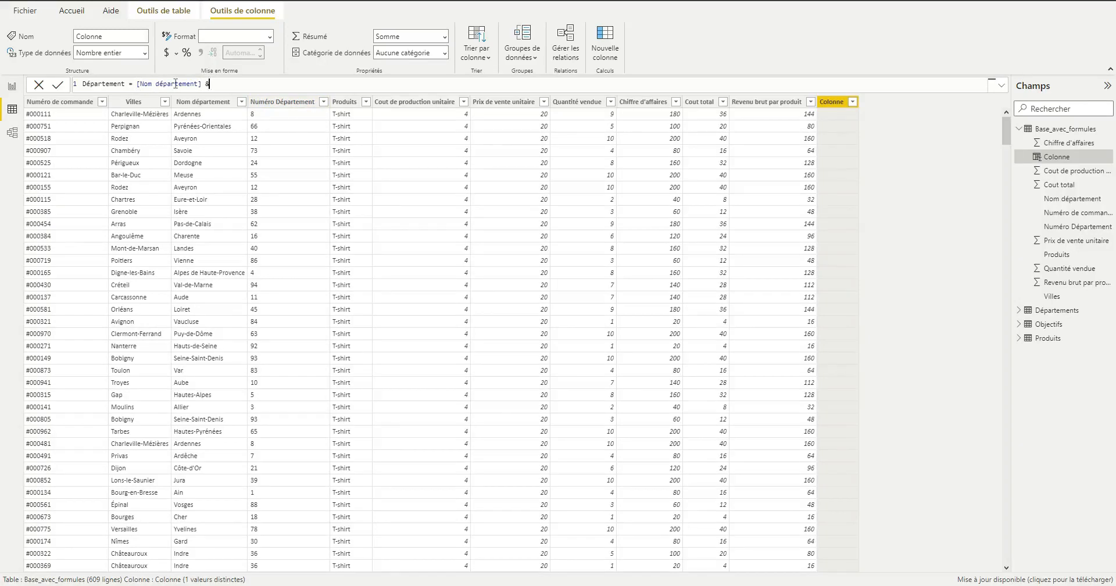
text(&)
key(Return)
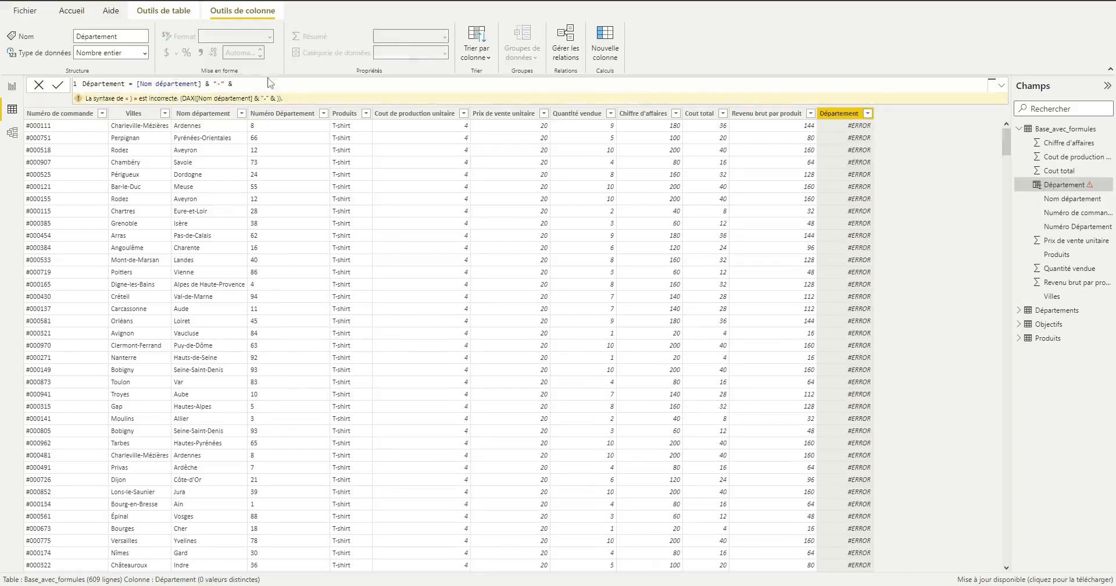
Step: Complete the Département column's formula by appending [Numéro Département], and check the resulting rows
text([)
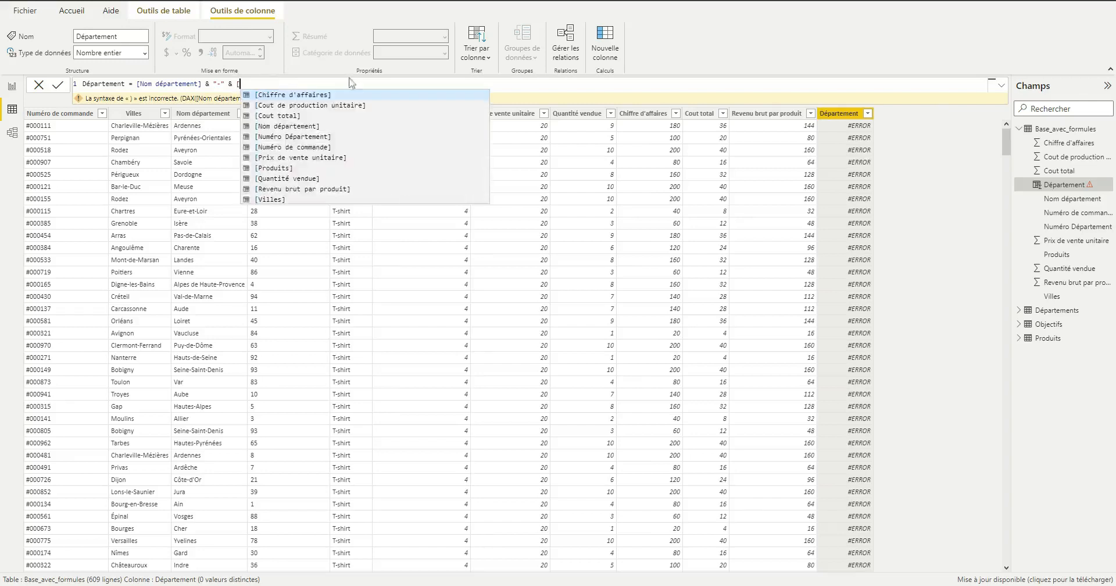
click(988, 210)
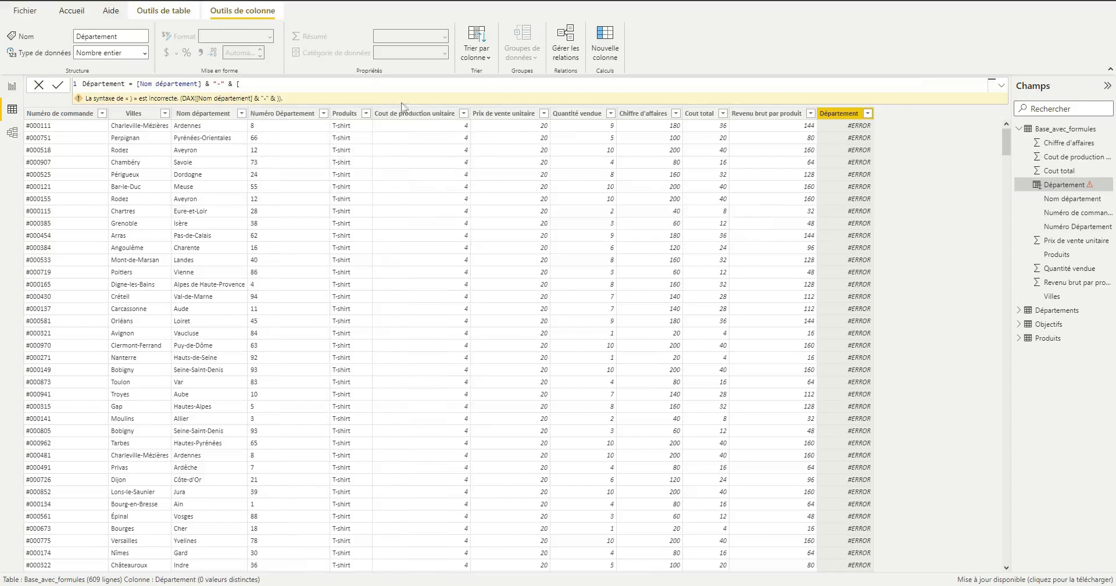
click(276, 88)
text(num)
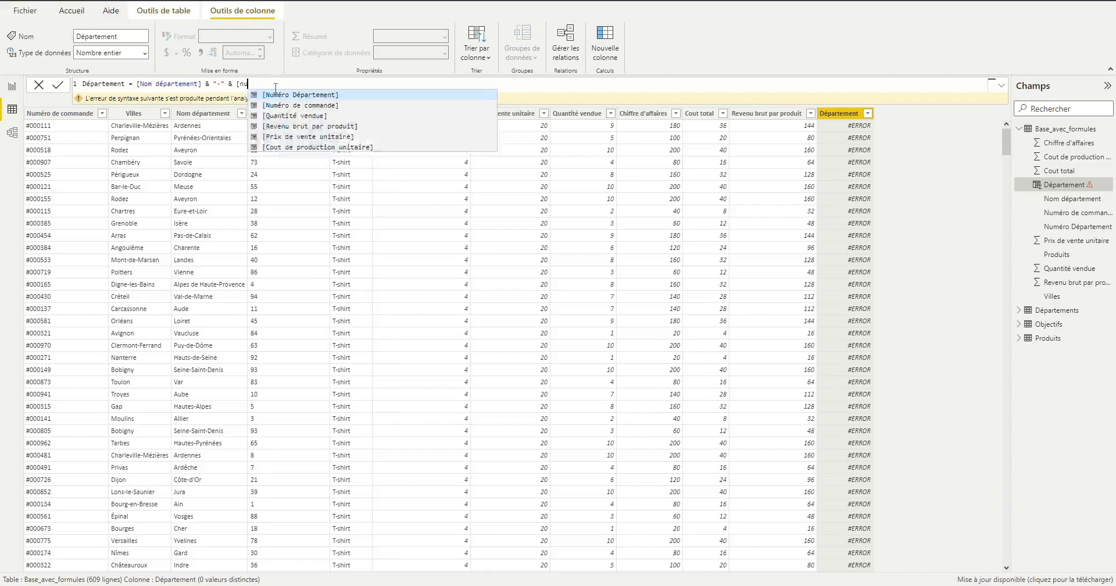
click(309, 94)
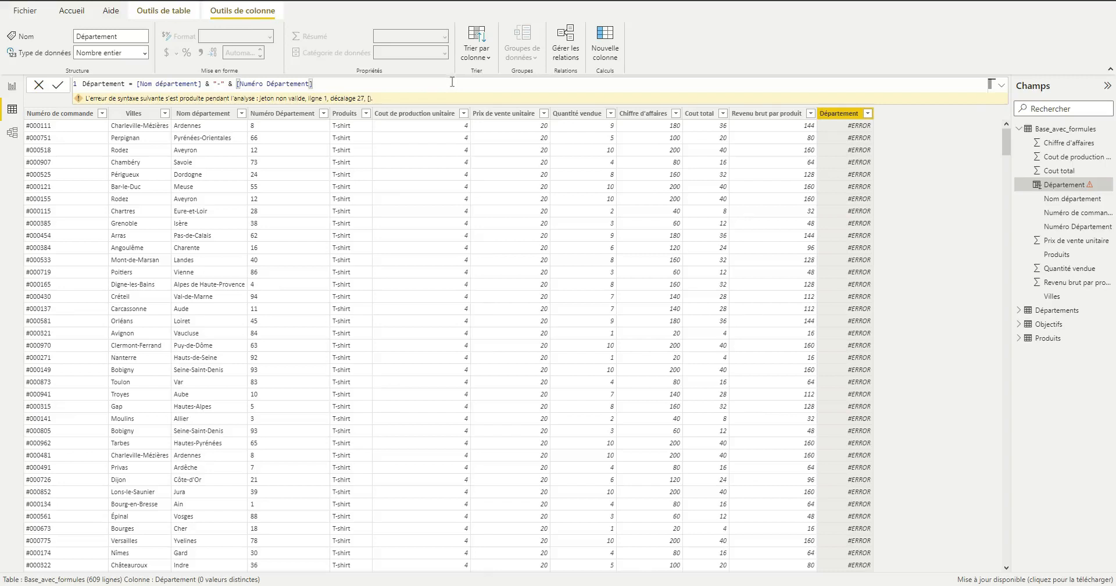
key(Return)
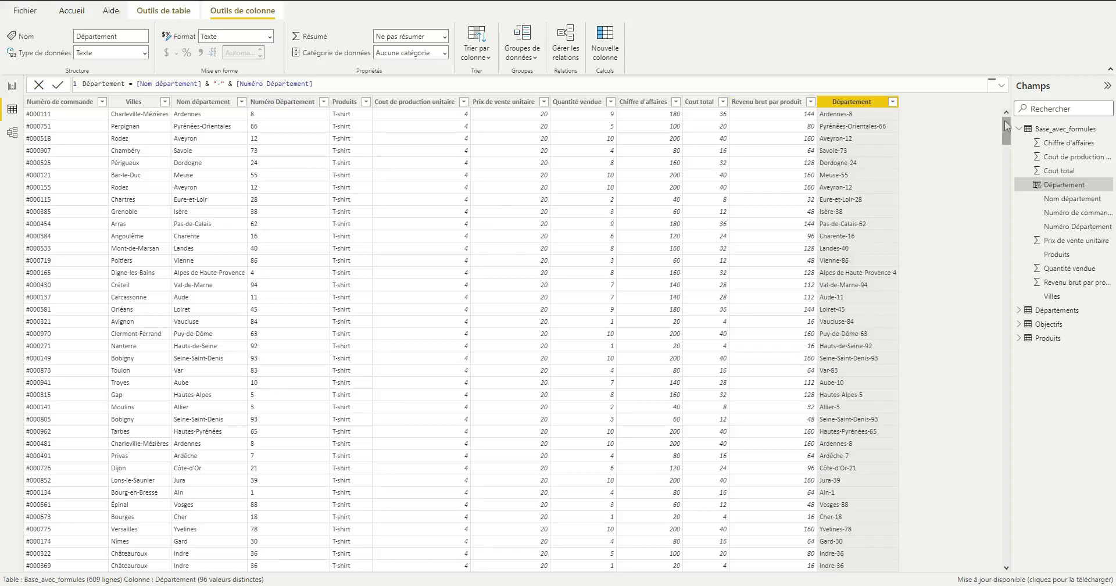
drag(1008, 124, 1000, 151)
Step: Create a measure in Base_avec_formules: CA Total = SUM(Base_avec_formules[Chiffre d'affaires])
click(155, 13)
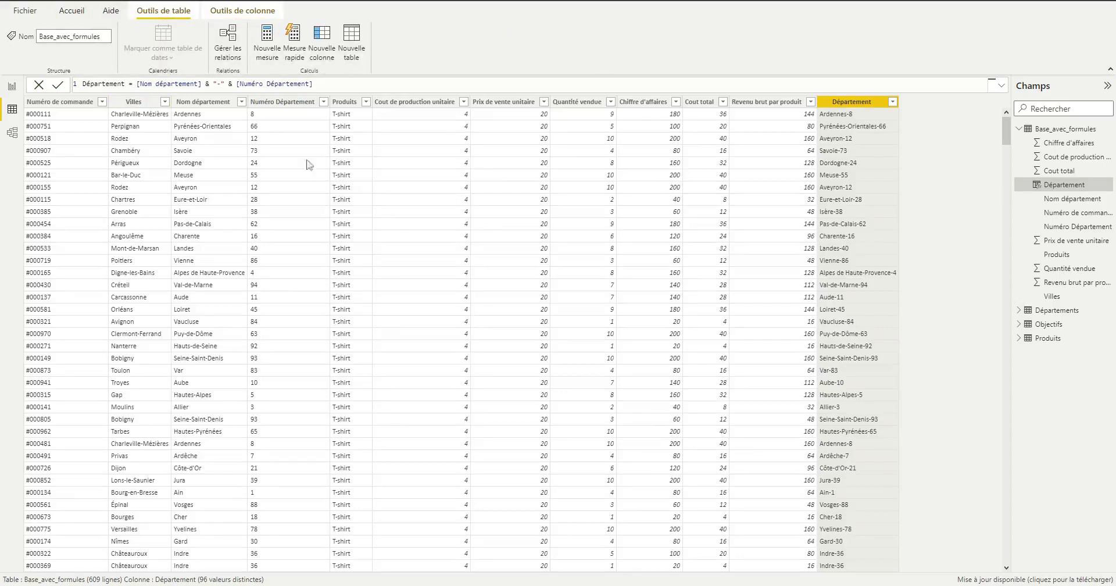
click(265, 42)
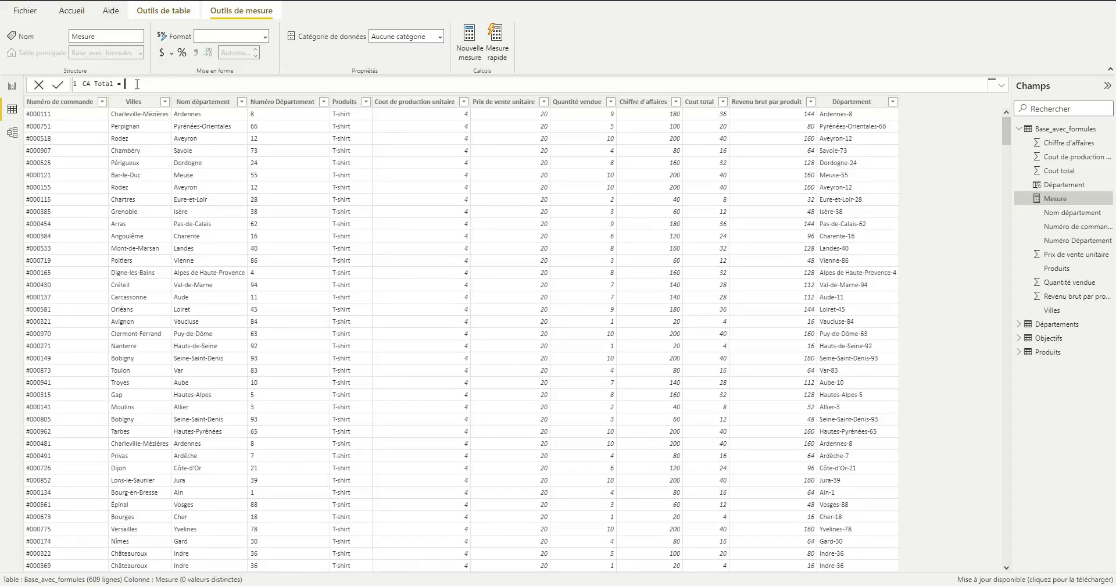
text(sumù)
key(BackSpace)
text(m)
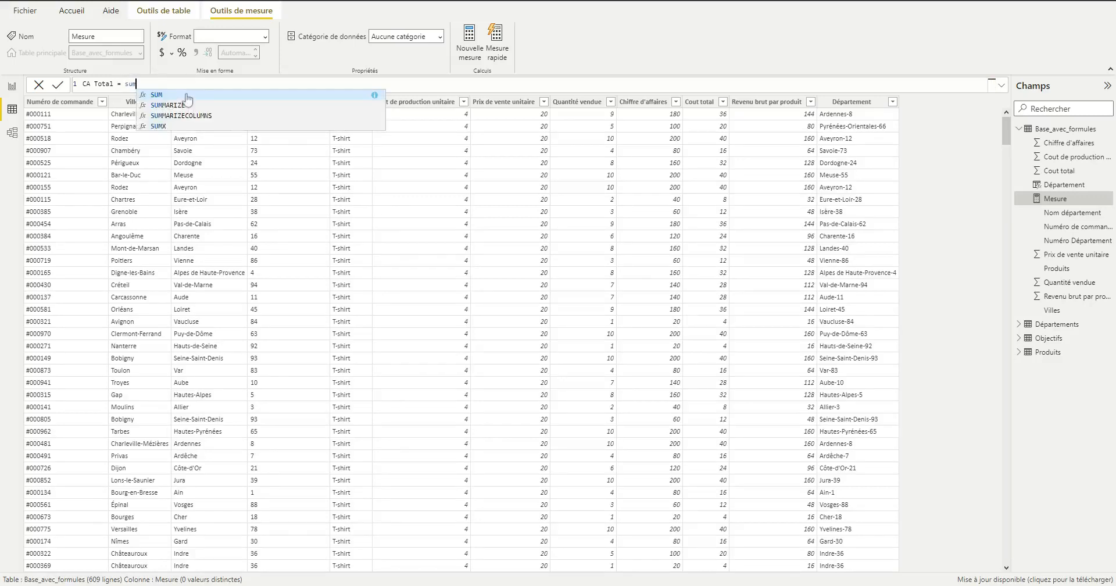
click(187, 94)
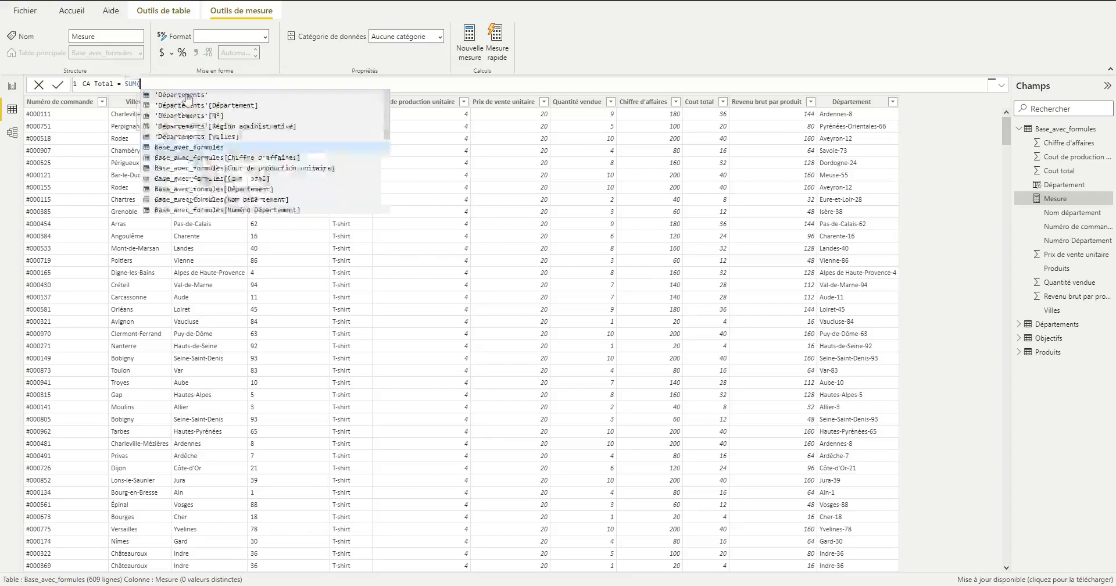
click(186, 83)
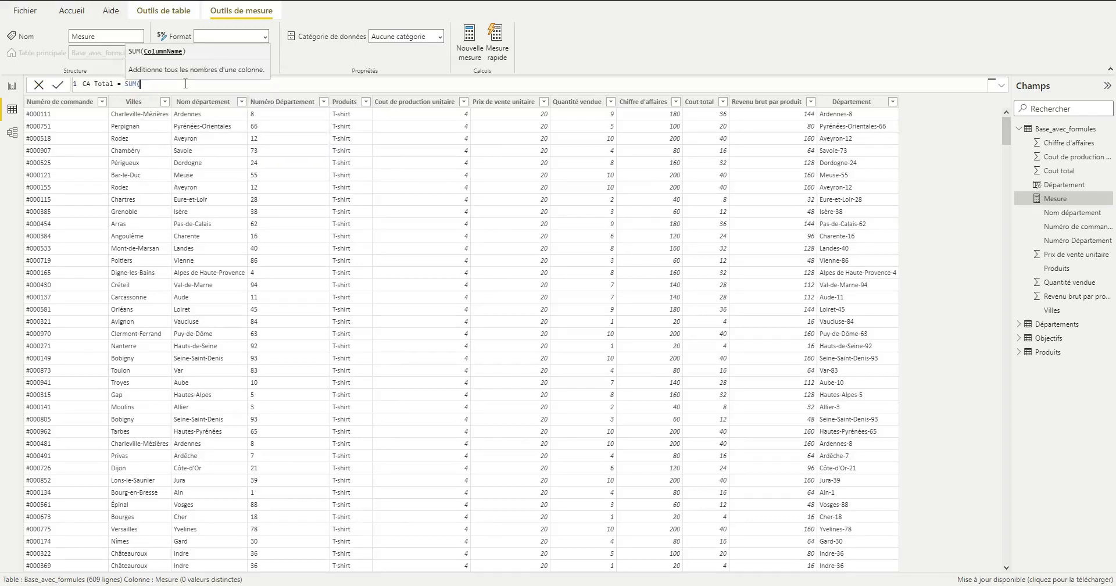
text(chi)
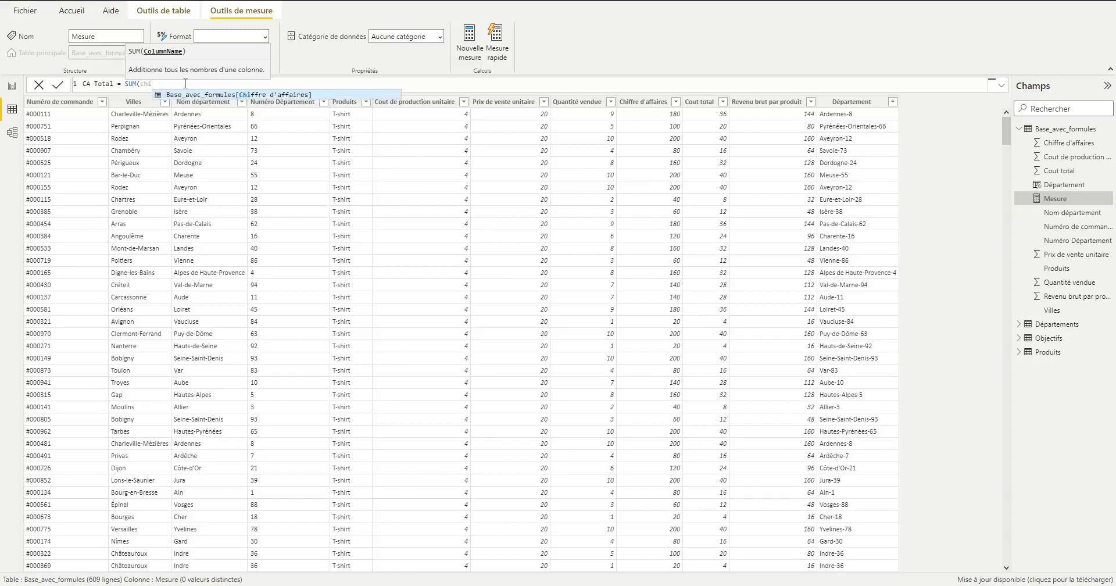
click(197, 95)
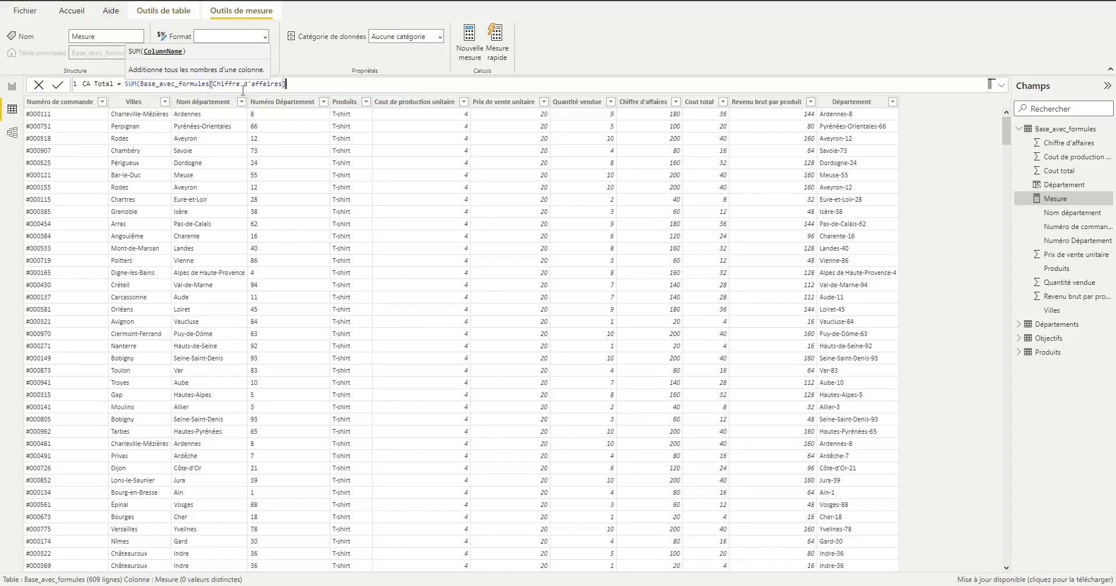
text())
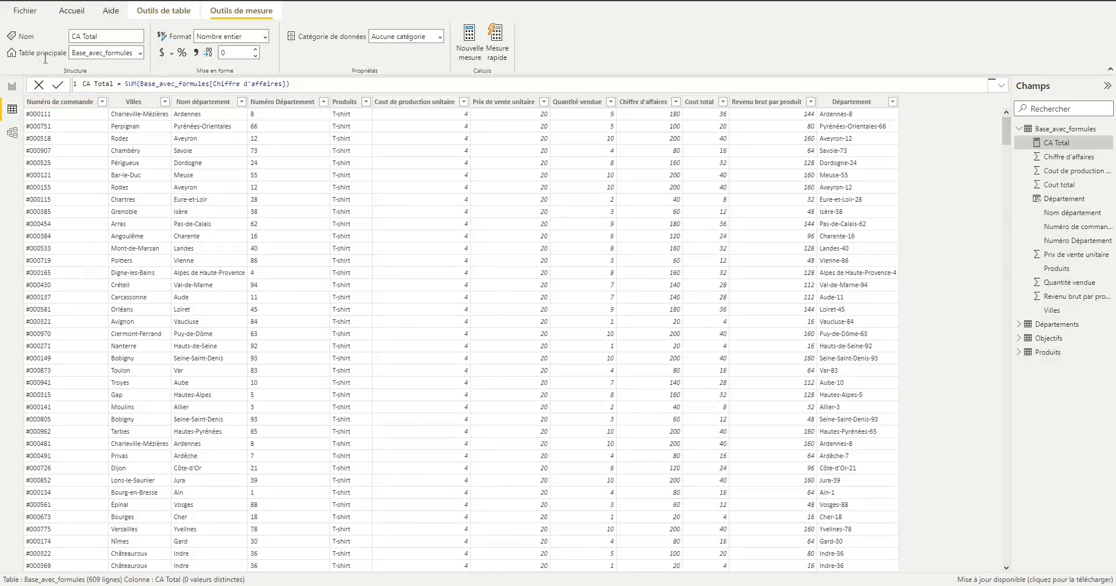
Step: Insert an enlarged stacked column chart on the report page, with Département on the axis and CA Total as values
click(12, 87)
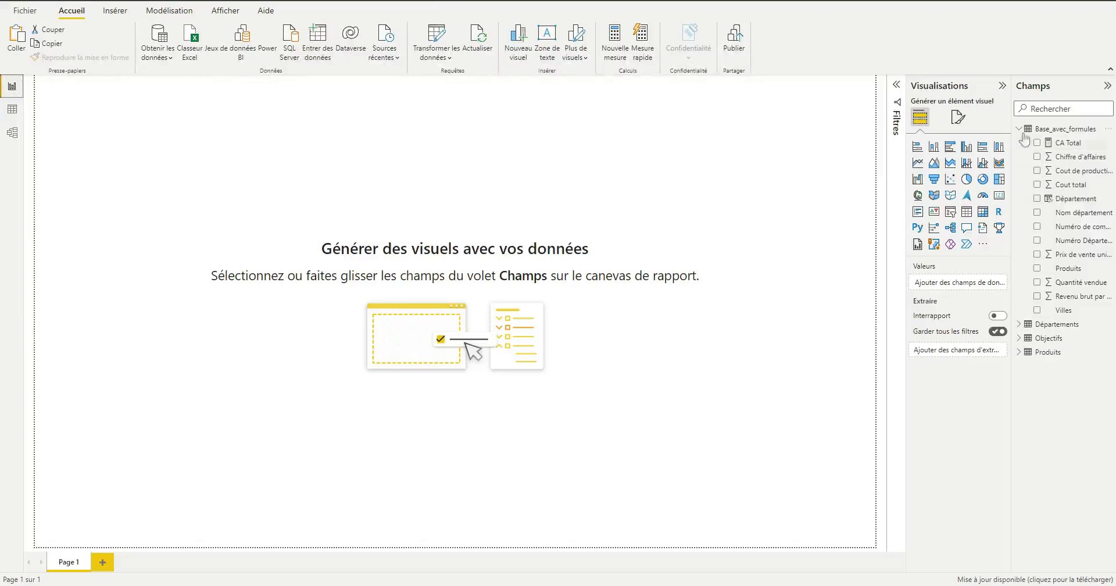
click(934, 147)
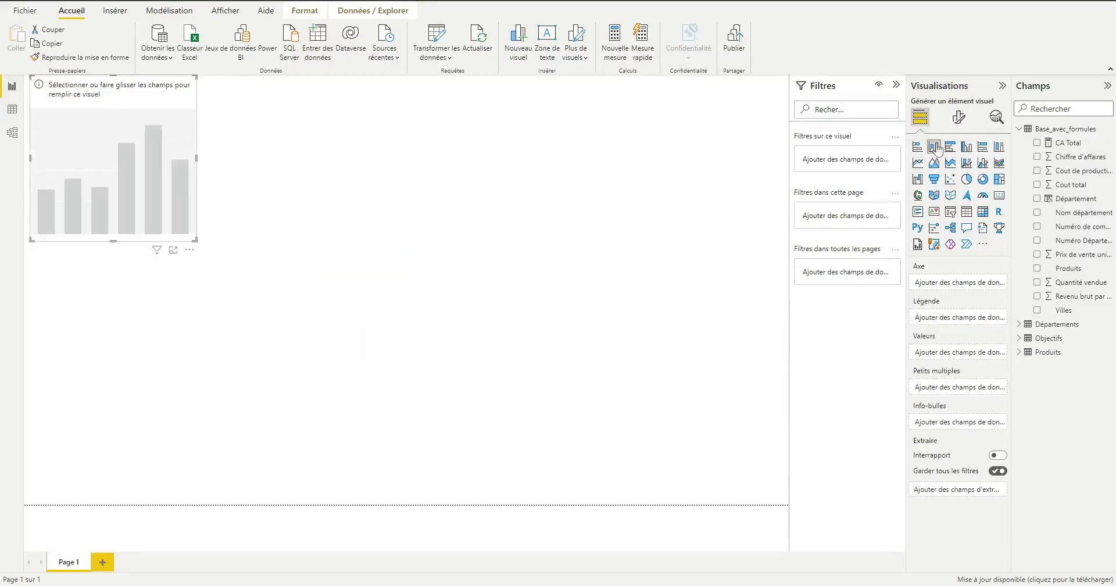
drag(162, 165, 417, 281)
drag(452, 359, 615, 411)
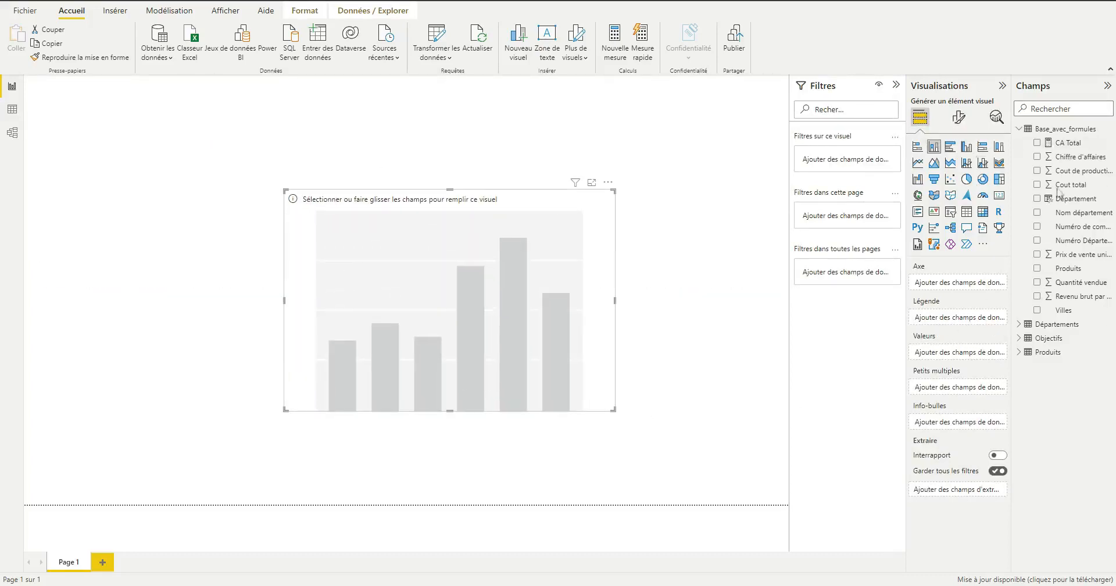
drag(1058, 199, 928, 282)
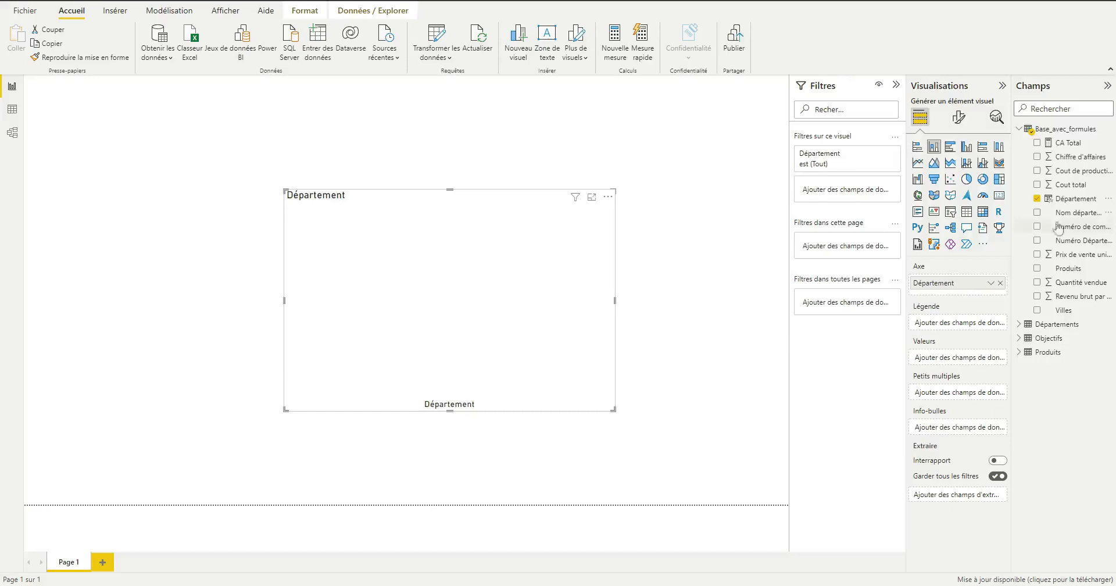
drag(1074, 145, 970, 356)
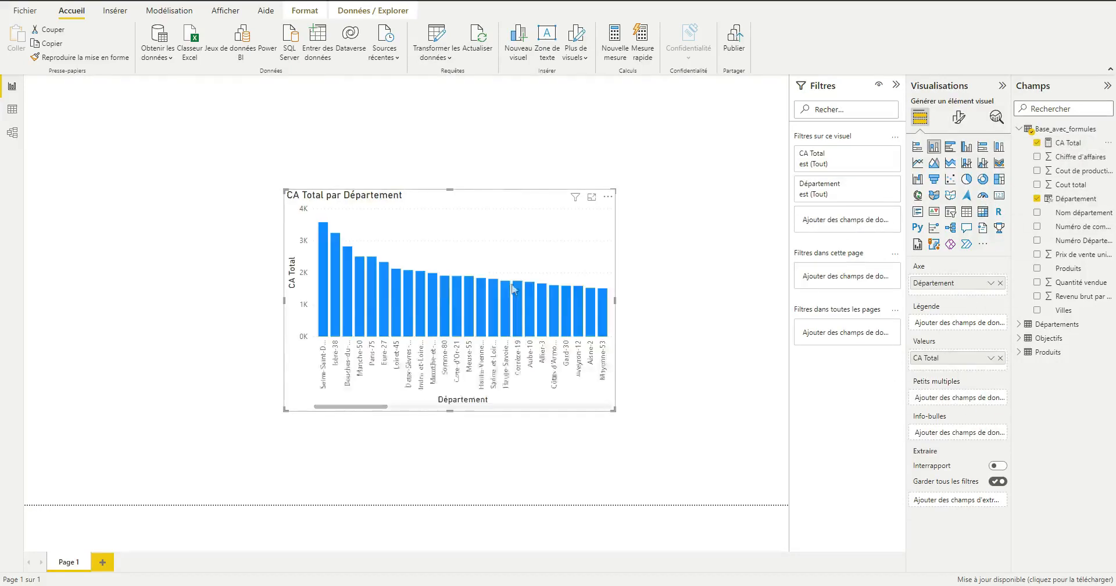
Step: Resize the CA Total chart to about half the page width and move it to the page's upper-left corner
drag(484, 199, 350, 166)
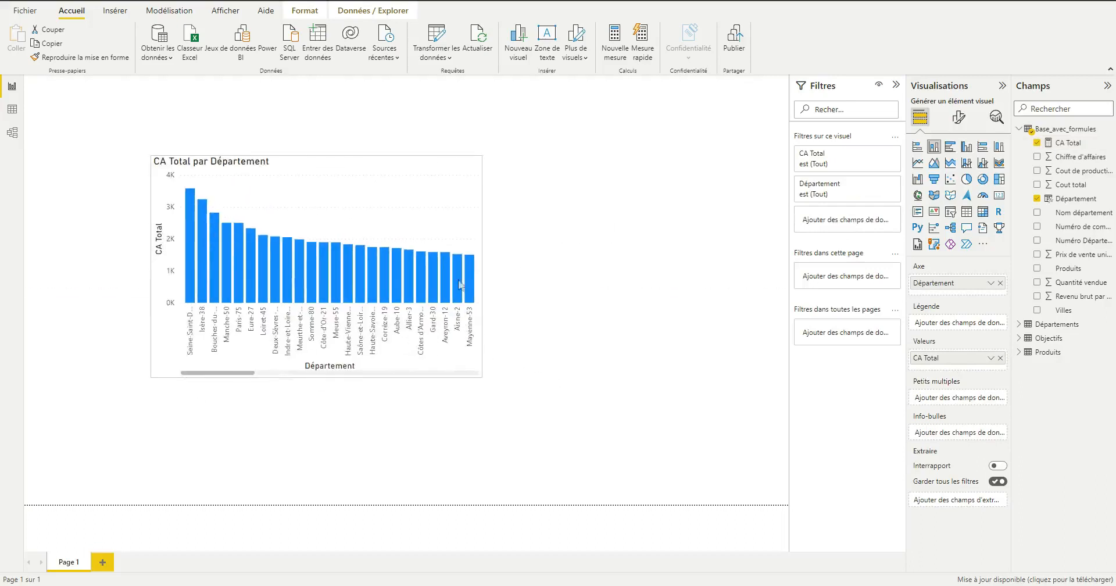
drag(481, 377, 730, 417)
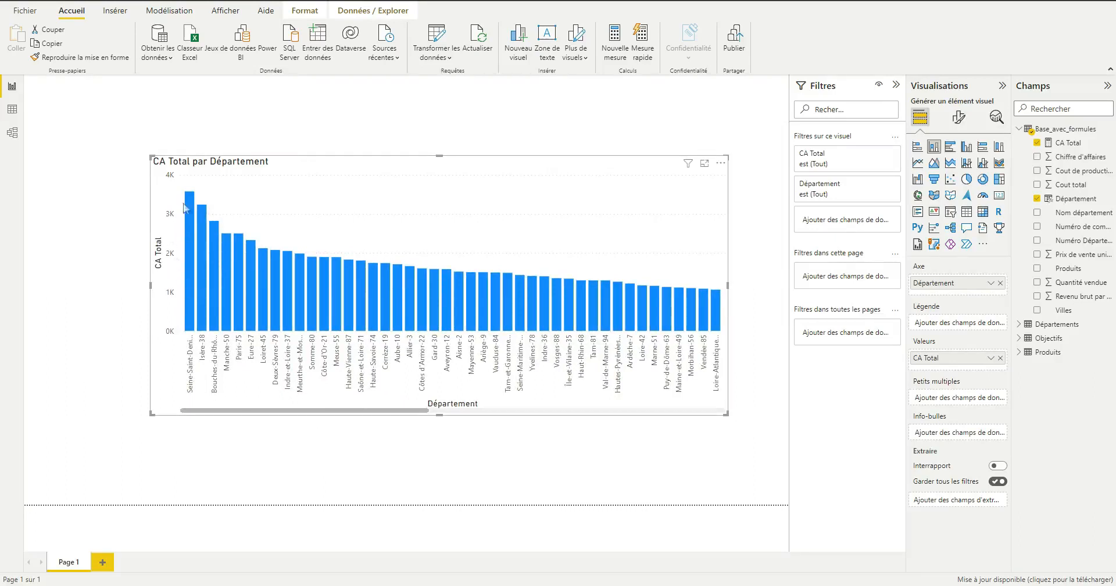
drag(329, 412, 645, 372)
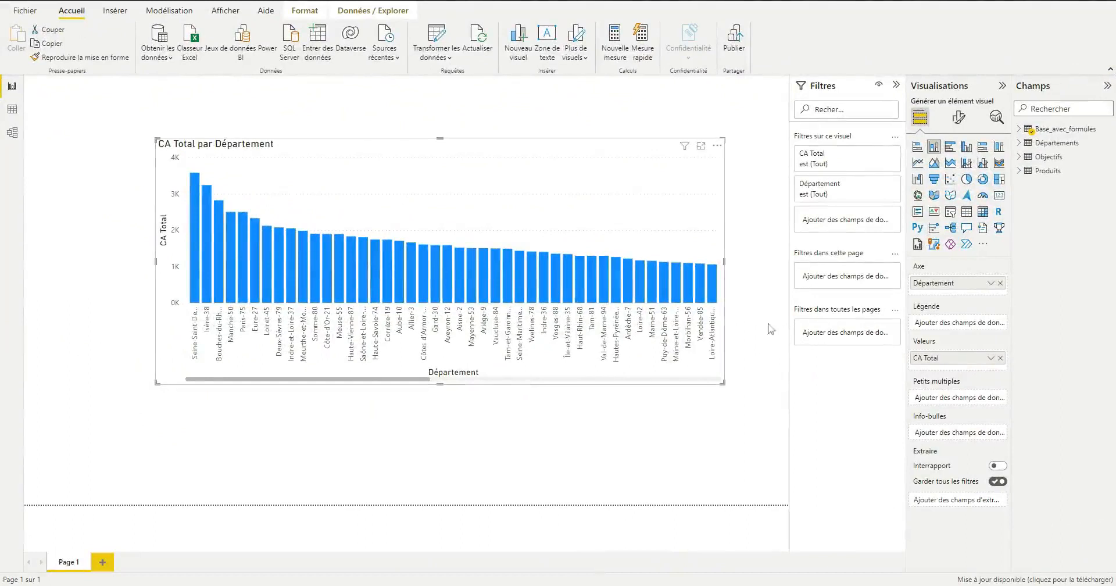
click(1020, 129)
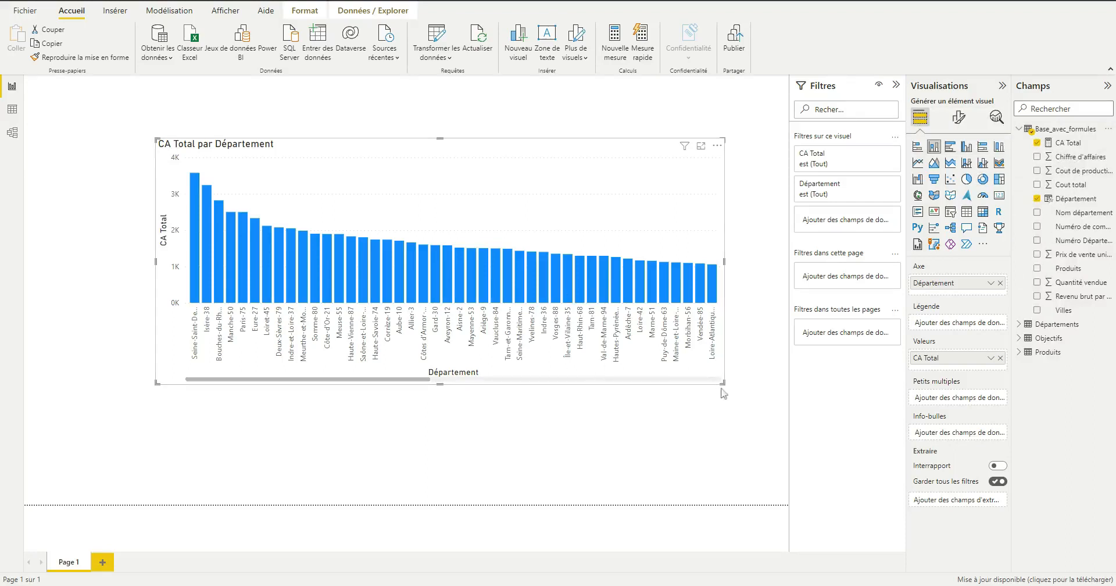
drag(722, 382, 503, 400)
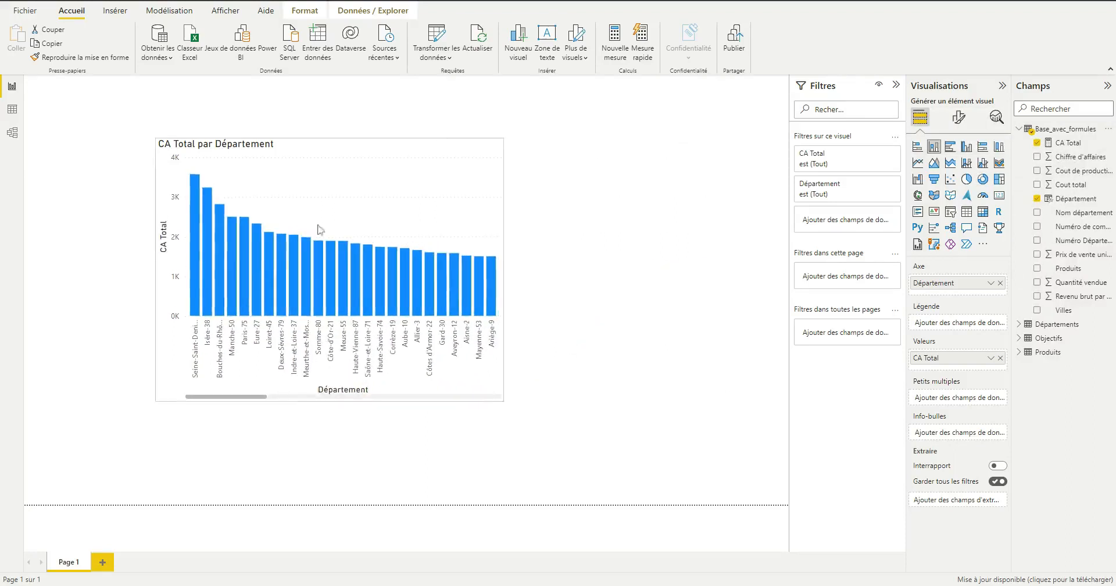
drag(336, 162, 212, 116)
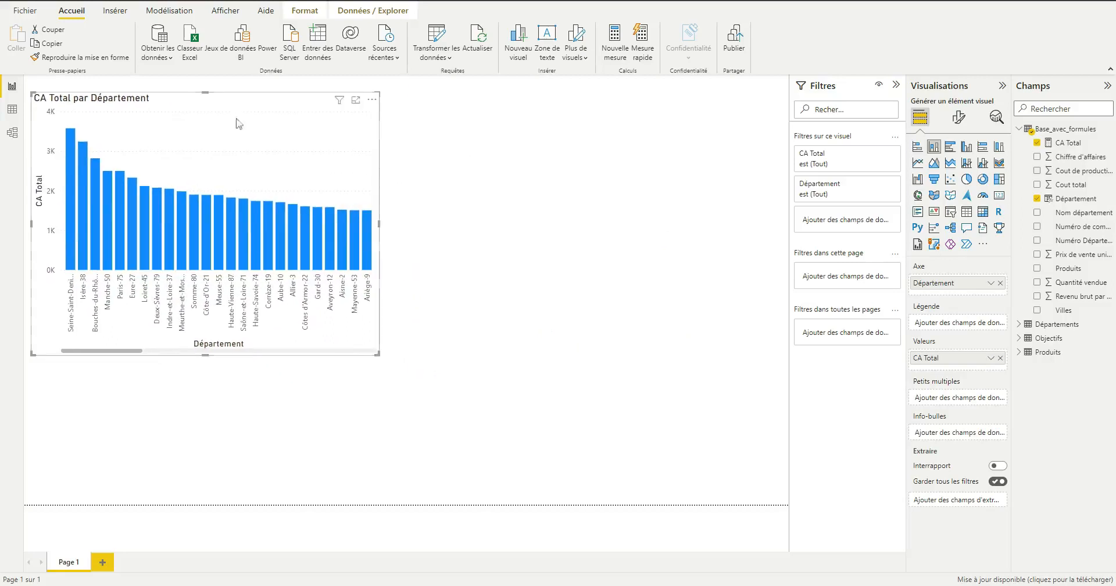
Step: Add a second stacked column chart beside the first, with Département on the axis and Chiffre d'affaires as values
click(612, 213)
click(934, 147)
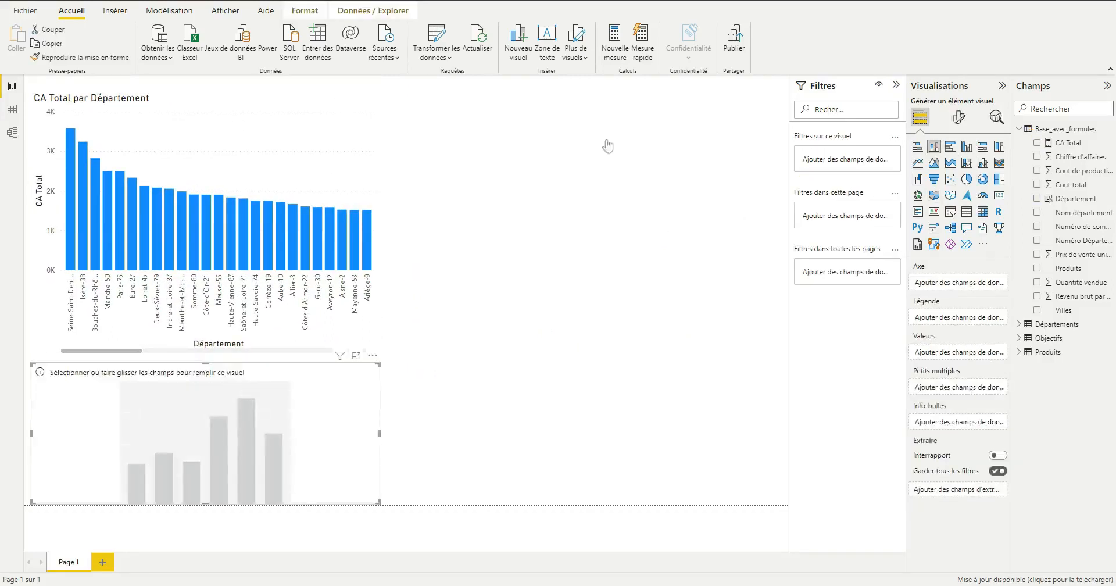
drag(280, 395, 644, 149)
drag(745, 270, 787, 371)
drag(664, 157, 663, 128)
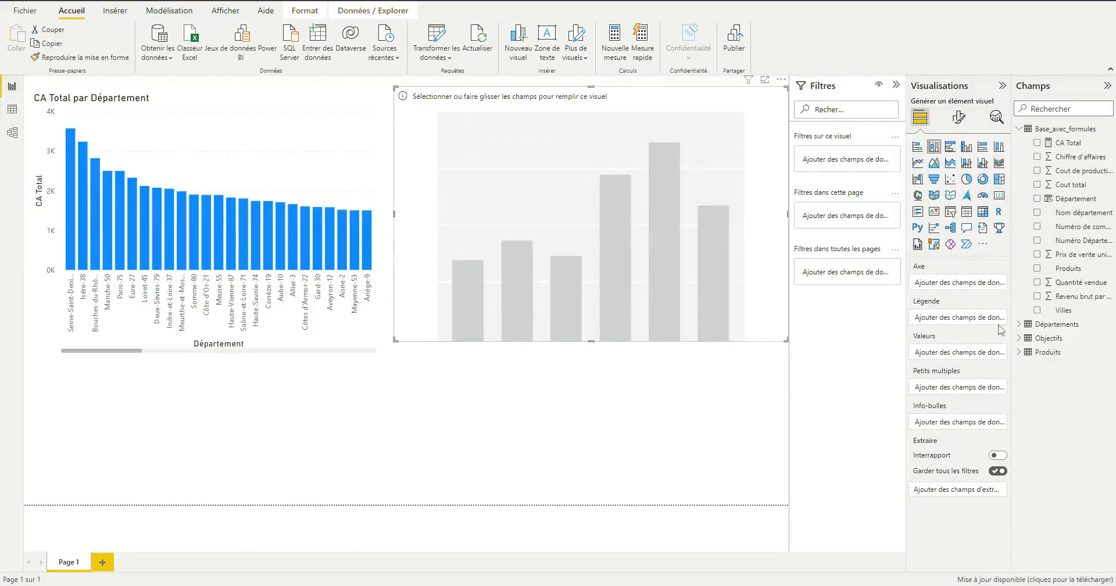
drag(1070, 200, 964, 289)
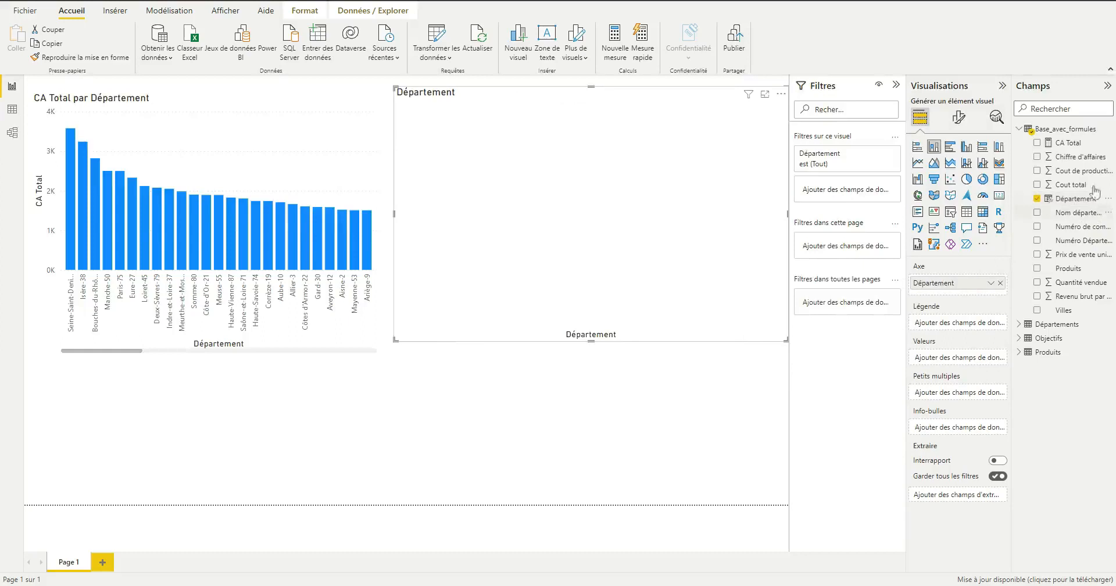
drag(1073, 157, 962, 356)
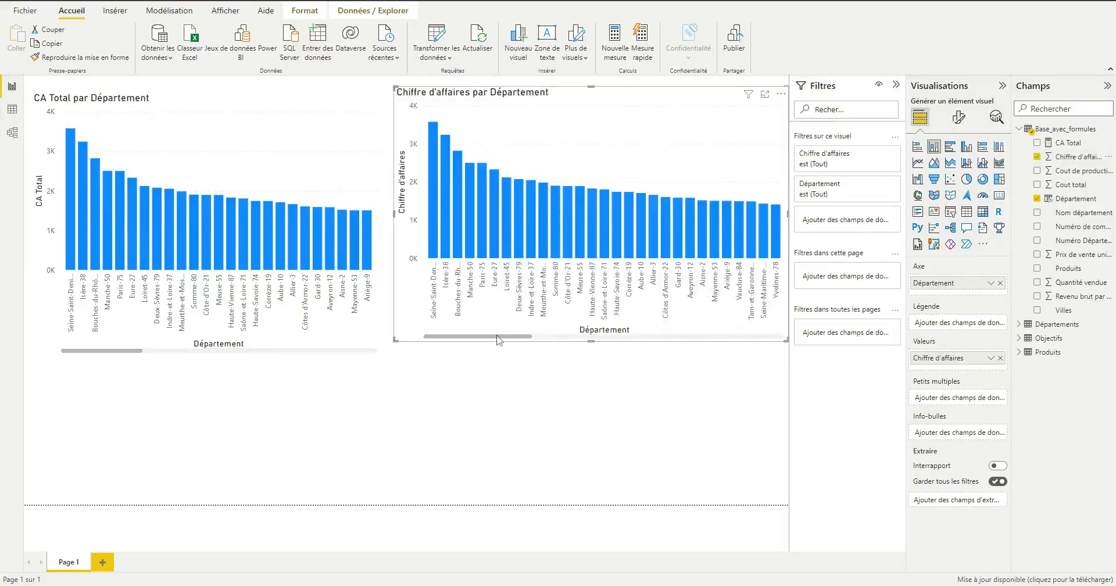
Step: Compare the département values in the CA Total chart with those in the Chiffre d'affaires chart
drag(498, 340, 379, 329)
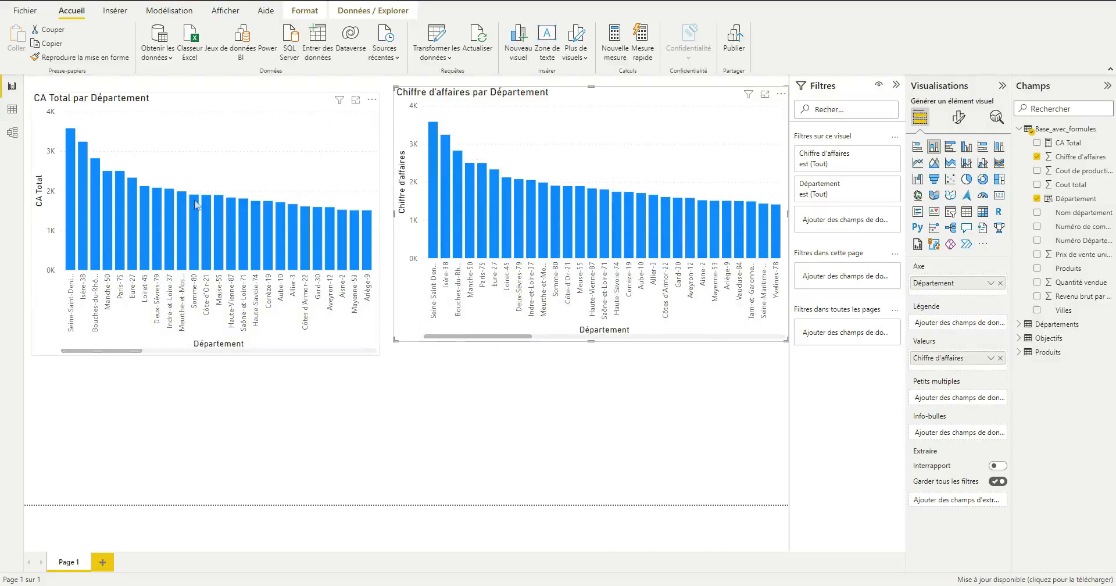
mouse_move(254, 237)
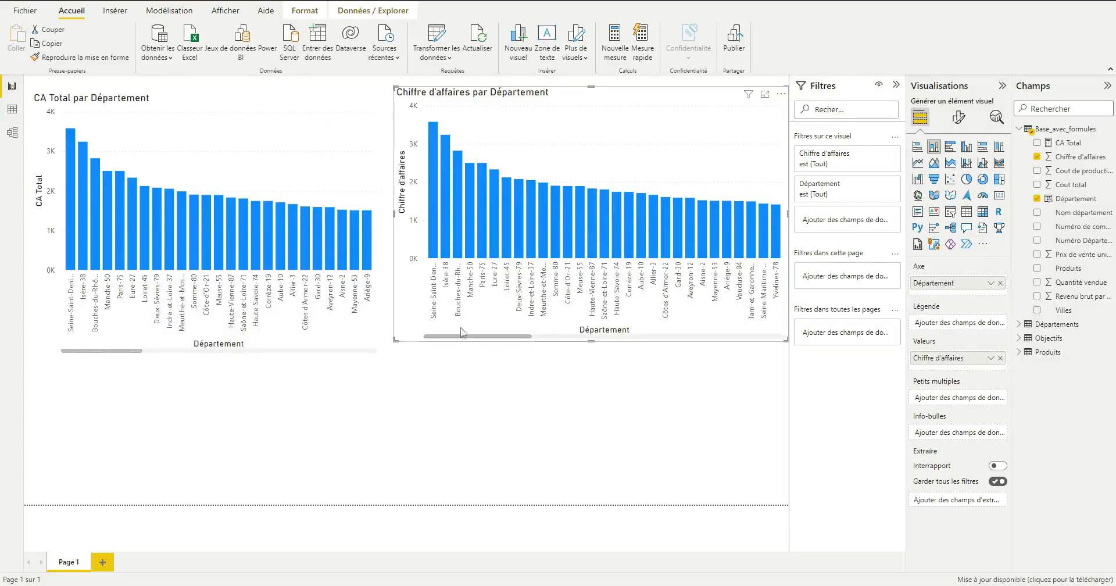
drag(512, 339, 601, 339)
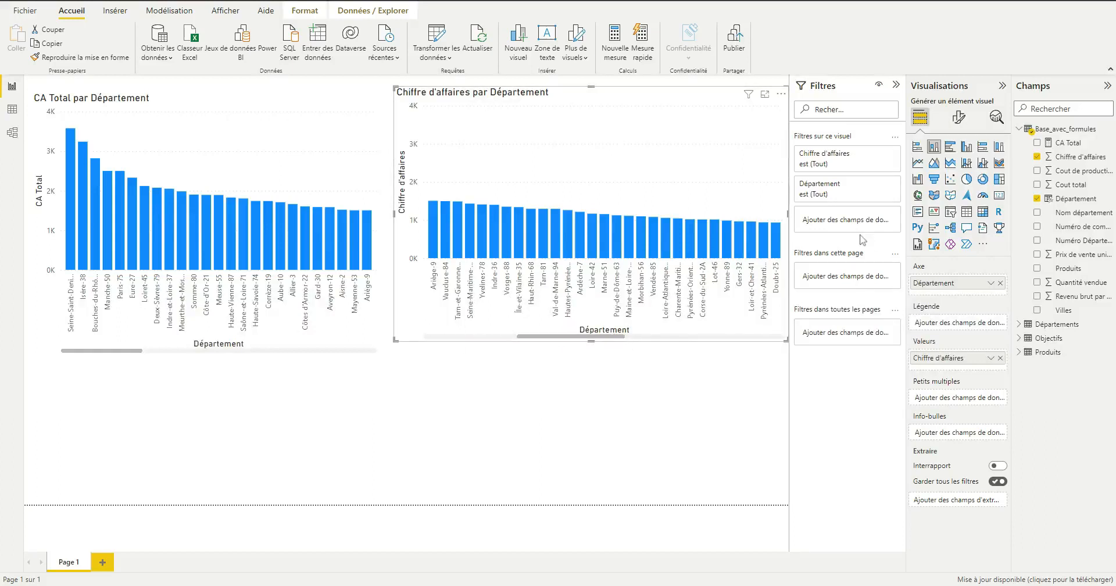
Step: Examine the CA Total measure's formula and return to the Base_avec_formules data table
click(1067, 144)
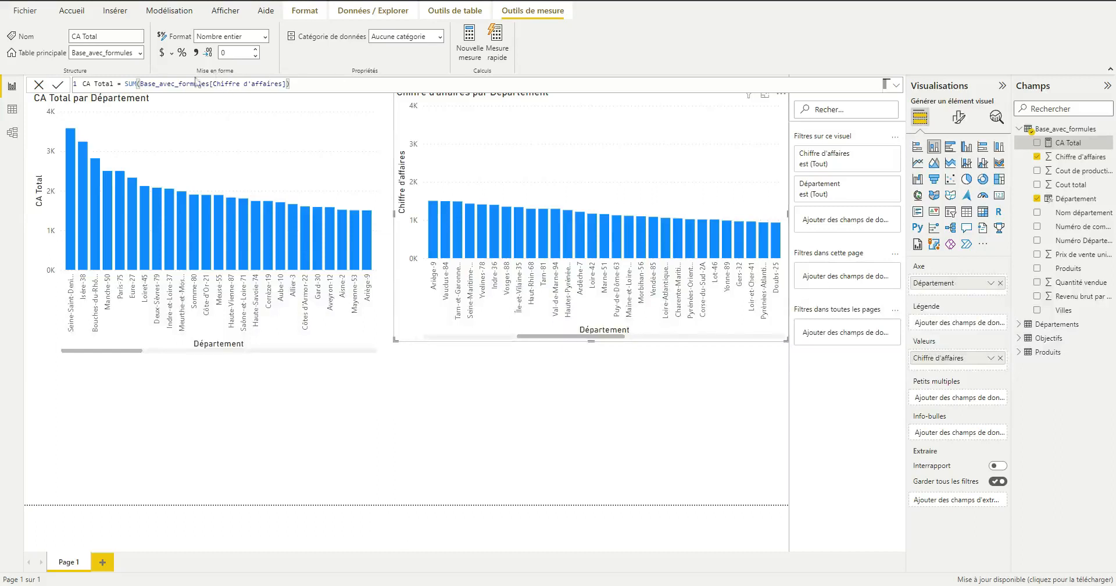
click(230, 83)
click(211, 85)
click(11, 110)
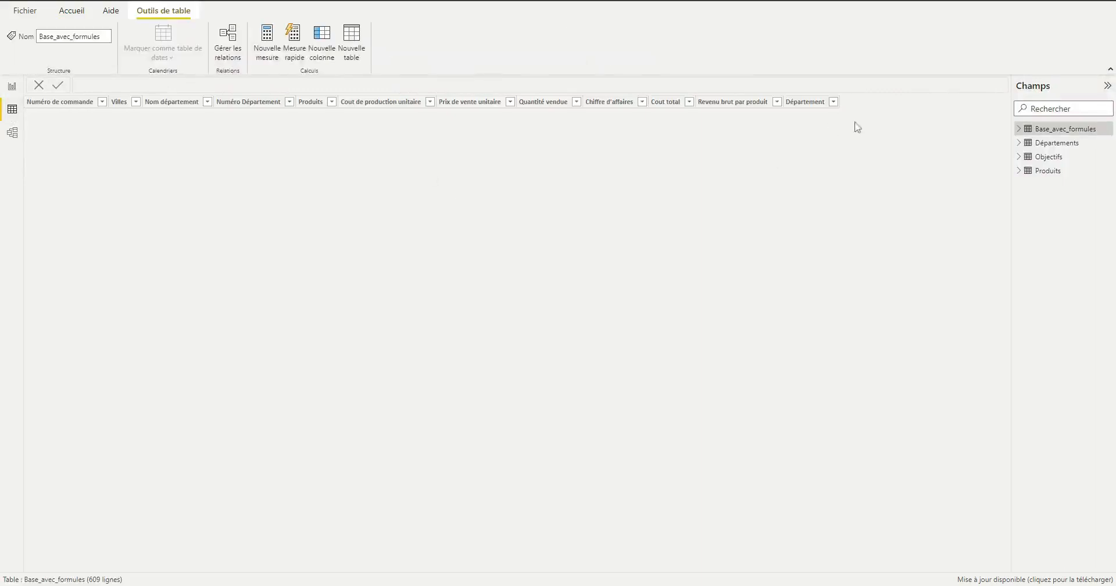